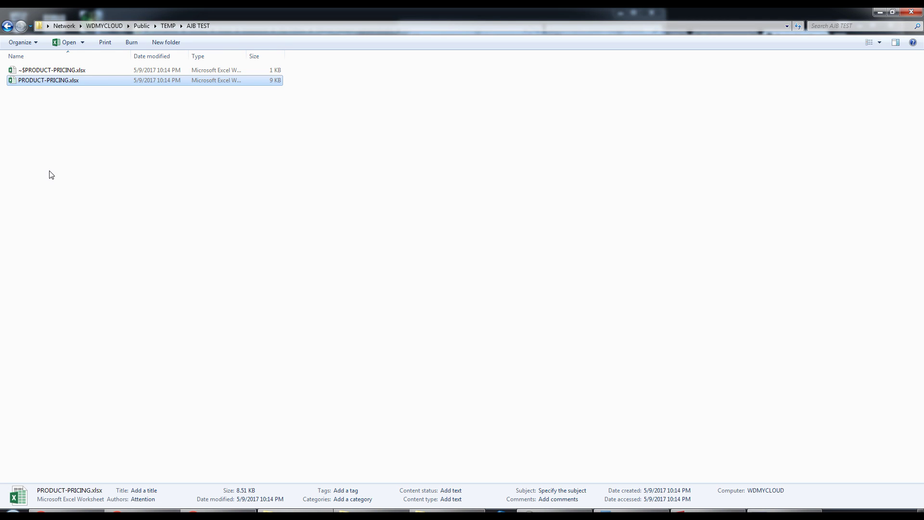
Open PRODUCT-PRICING.xlsx, close the locked-for-editing copy, and reopen it once the lock clears
double_click(55, 83)
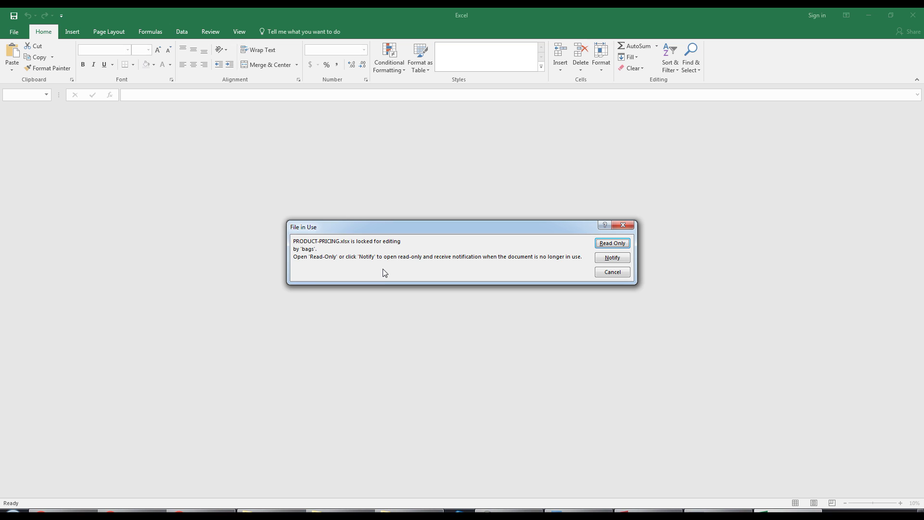
left_click(618, 273)
left_click(914, 12)
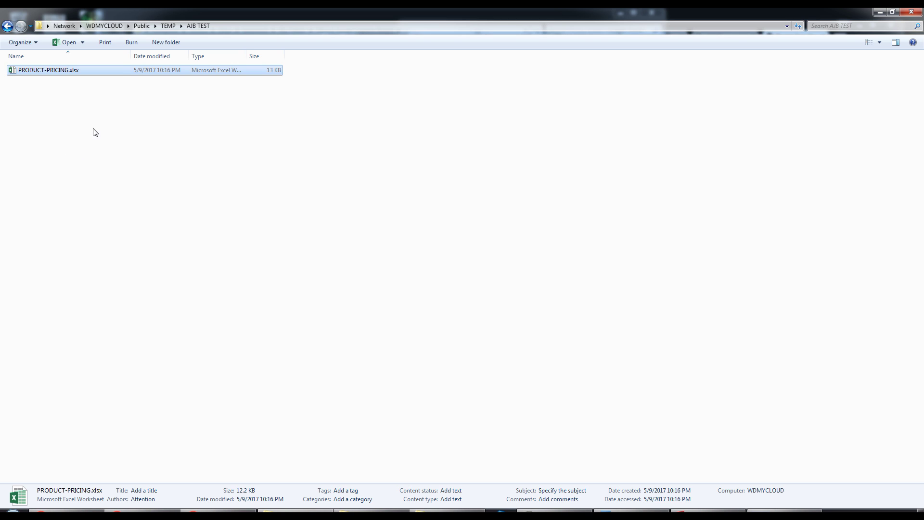
double_click(54, 71)
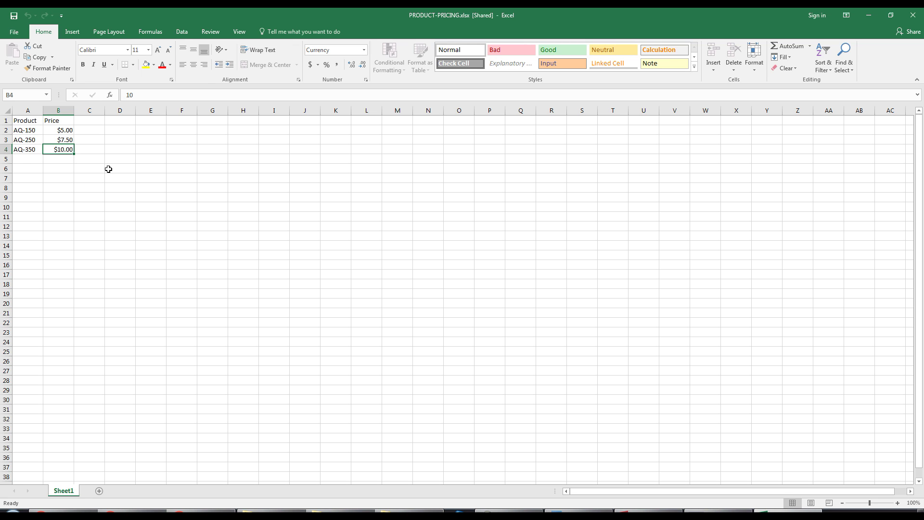
Enter 9 in B4 to price AQ-350 at $9.00 and save the shared workbook
type("9")
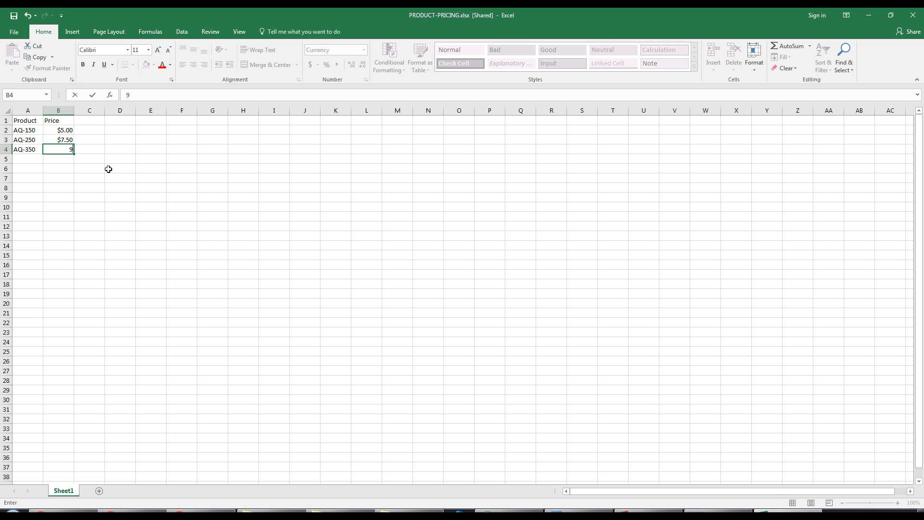
key("Return")
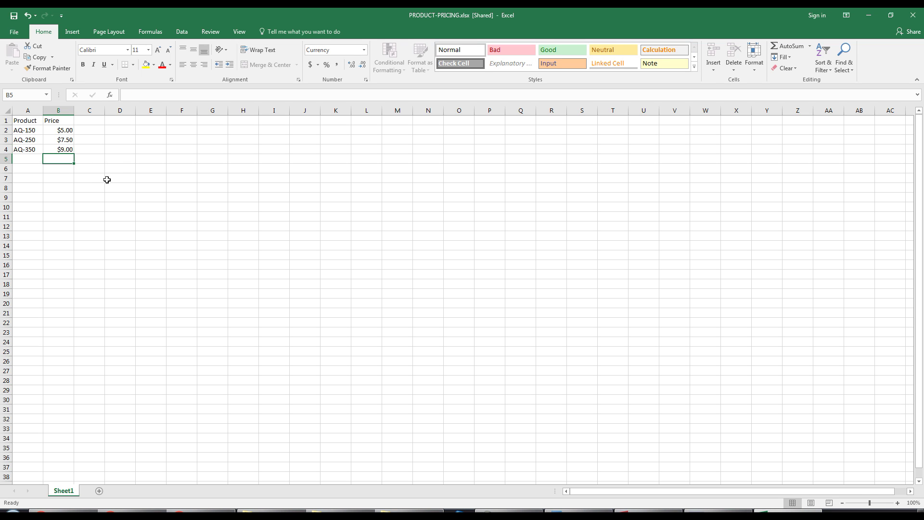
left_click(14, 17)
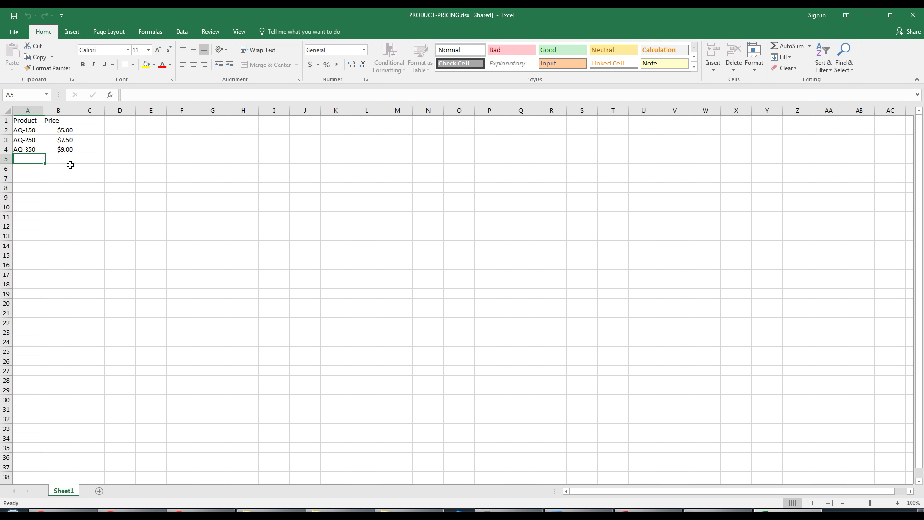
Enter product code AQ-450 in A5 and price 12 in B5, fixing a typo in the code
type("ASQ")
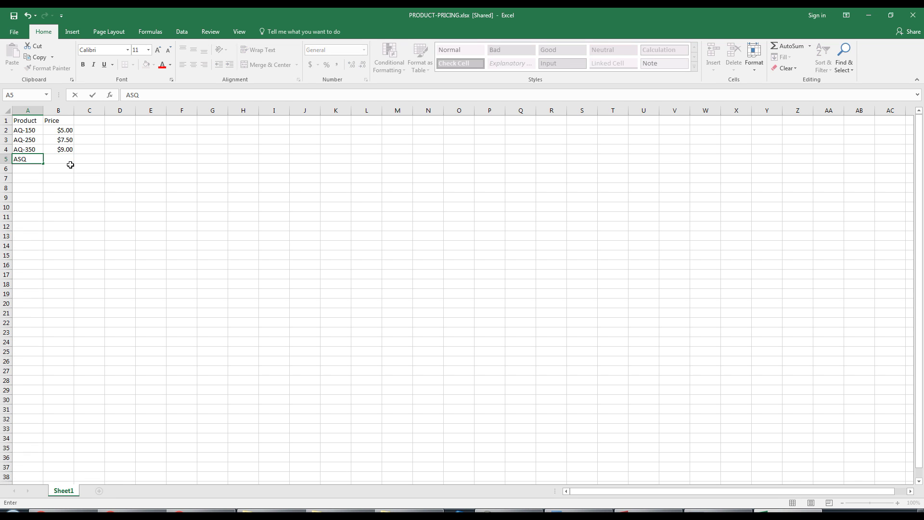
key("BackSpace")
type("-450")
key("Tab")
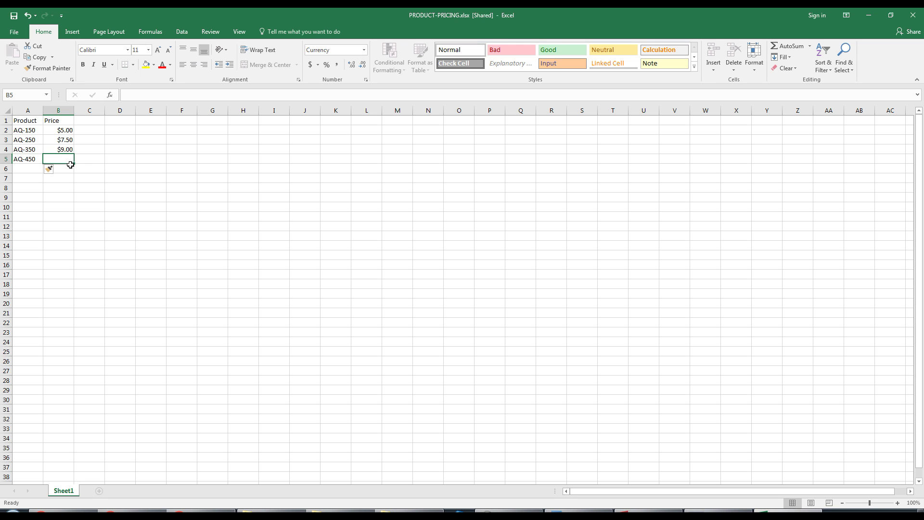
type("12")
key("Return")
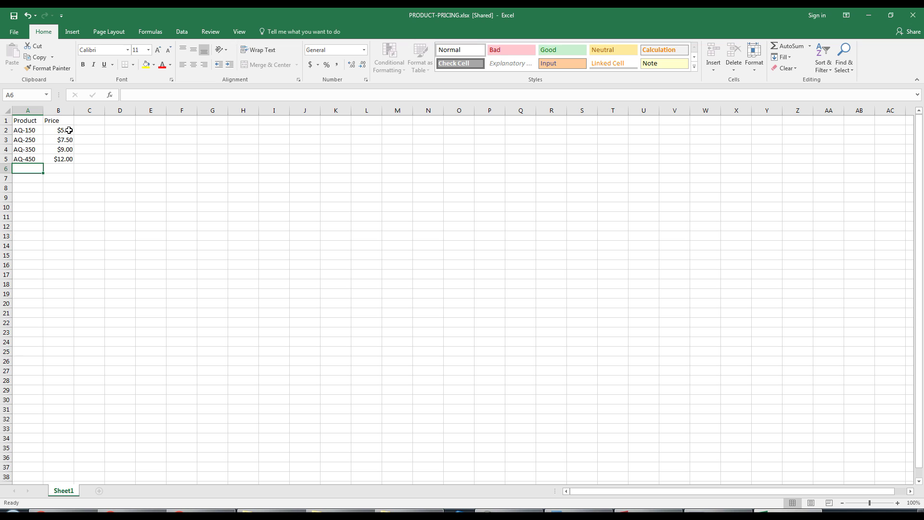
left_click(186, 32)
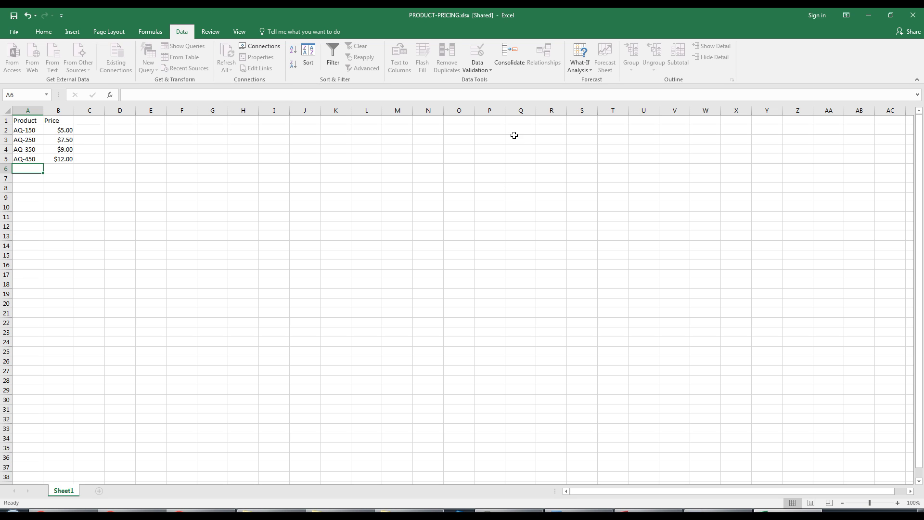
Save from the Review tab and accept the merge, which changes AQ-150's price to $4.00
left_click(212, 32)
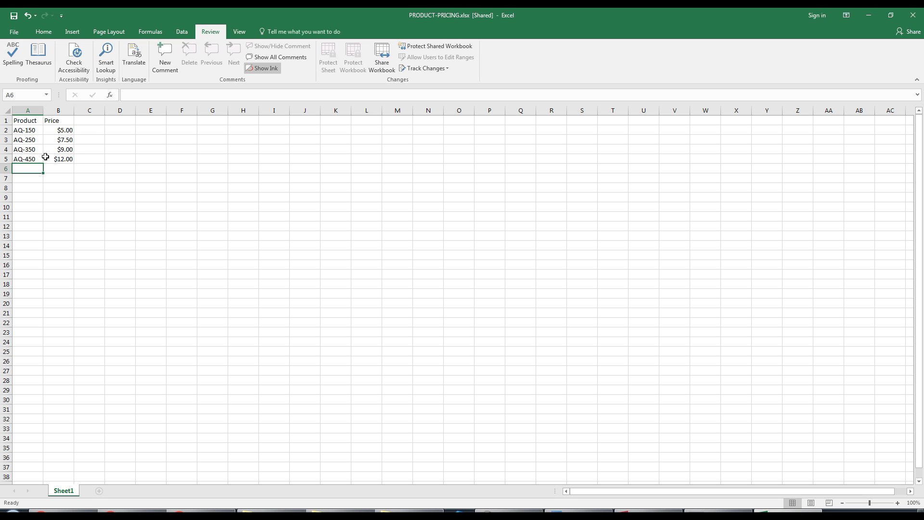
left_click(13, 16)
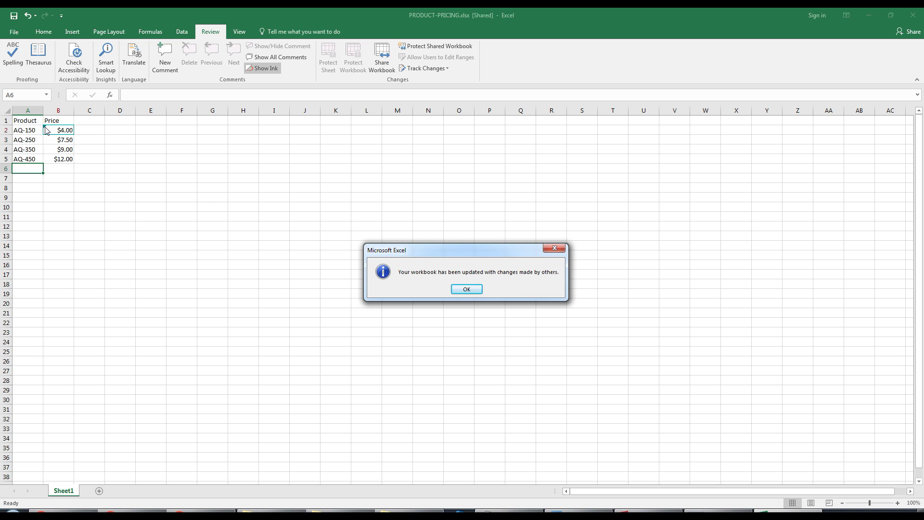
left_click(468, 289)
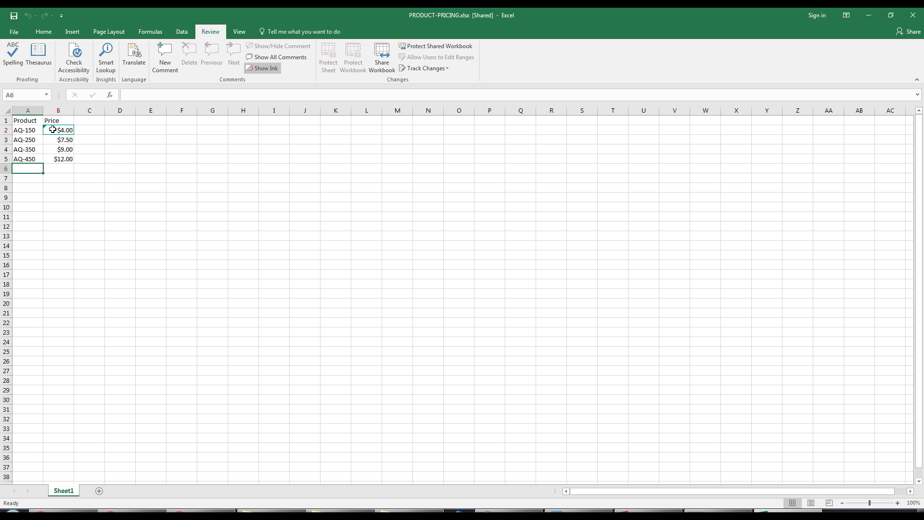
mouse_move(52, 129)
Accept the B4 $9.00 change and the AQ-450 row 5 entries; reject B2 to restore $5.00
left_click(432, 70)
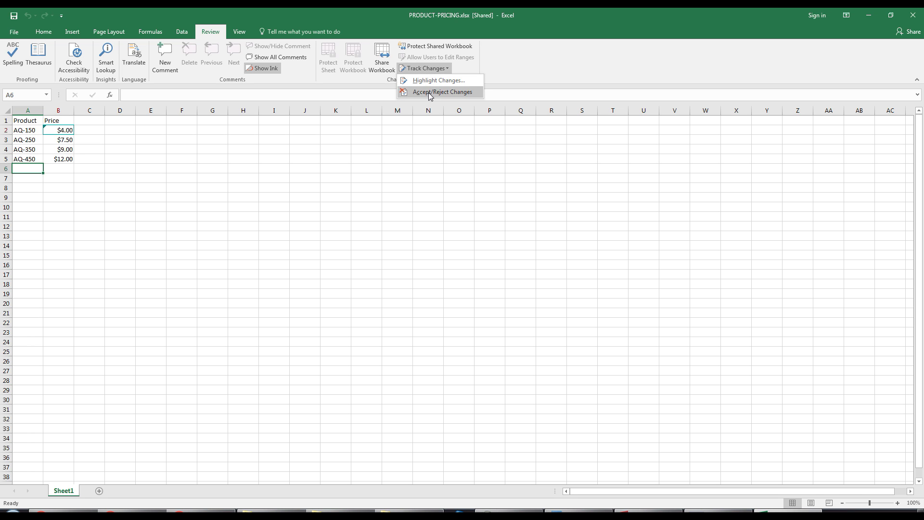
left_click(428, 91)
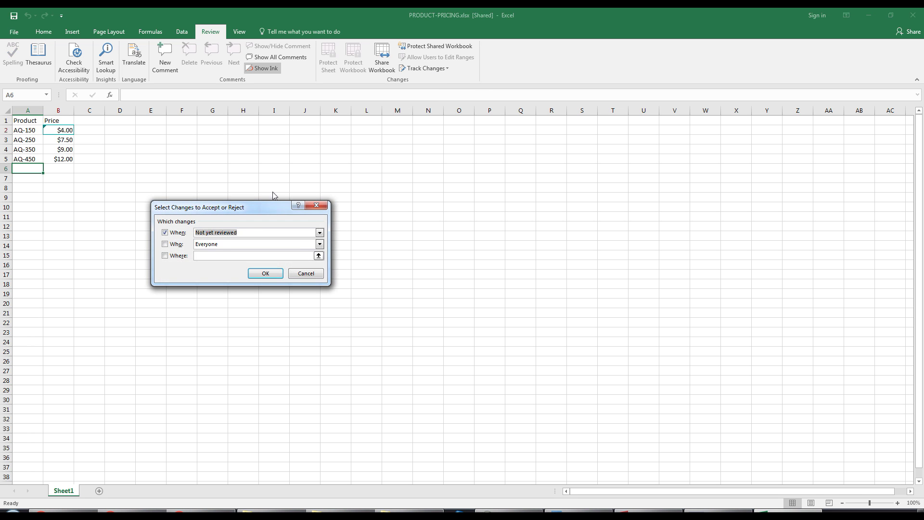
left_click(265, 274)
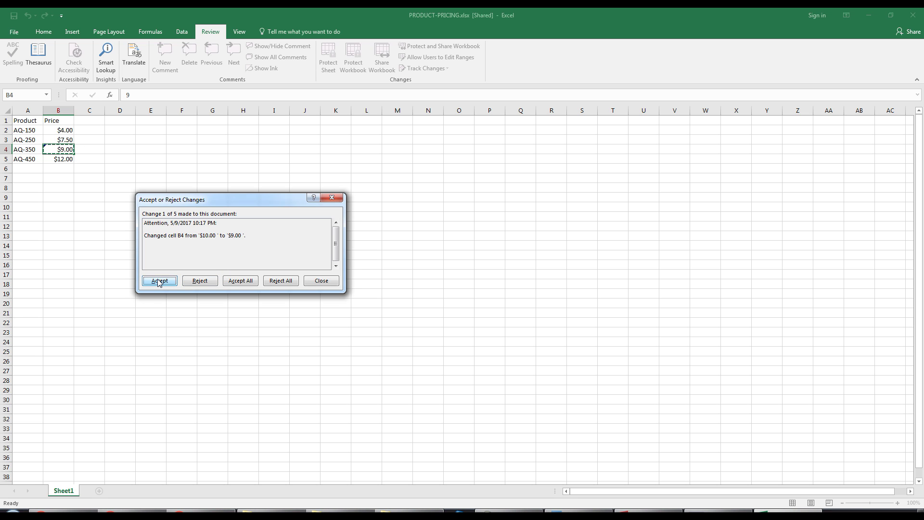
left_click(160, 282)
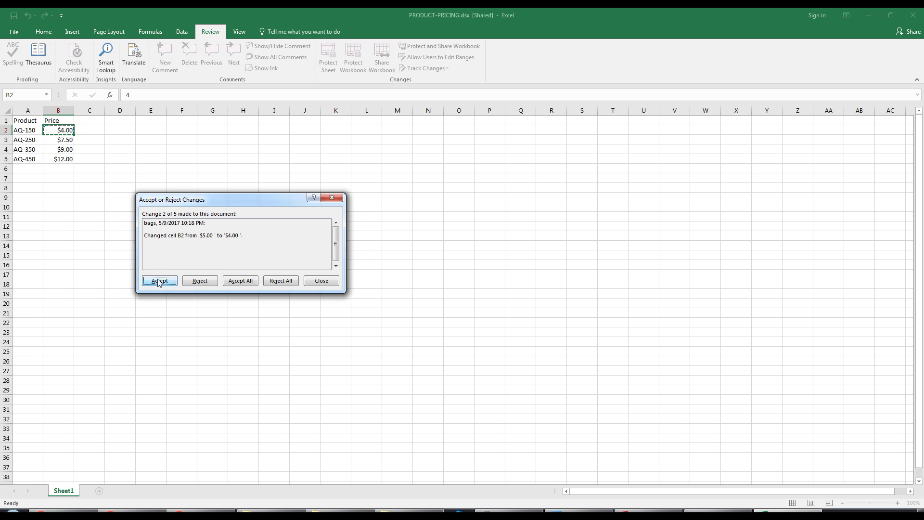
left_click(200, 281)
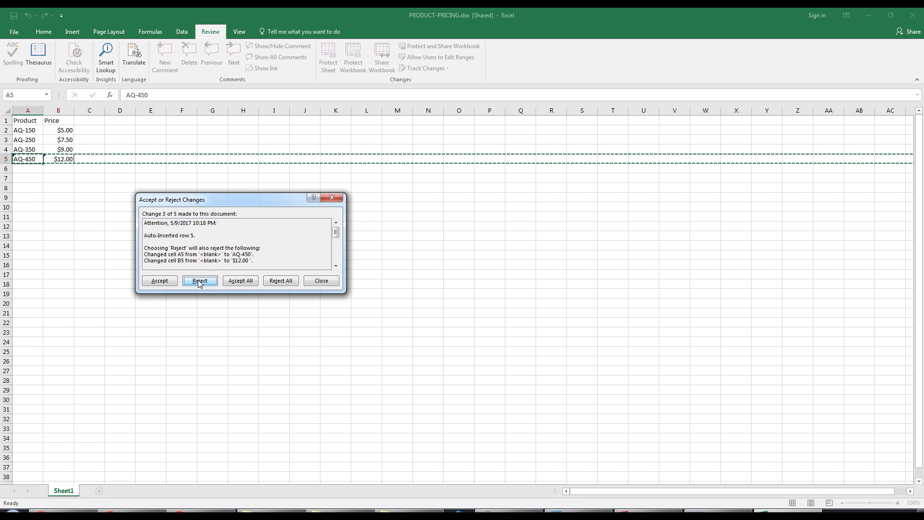
left_click(158, 281)
left_click(158, 281)
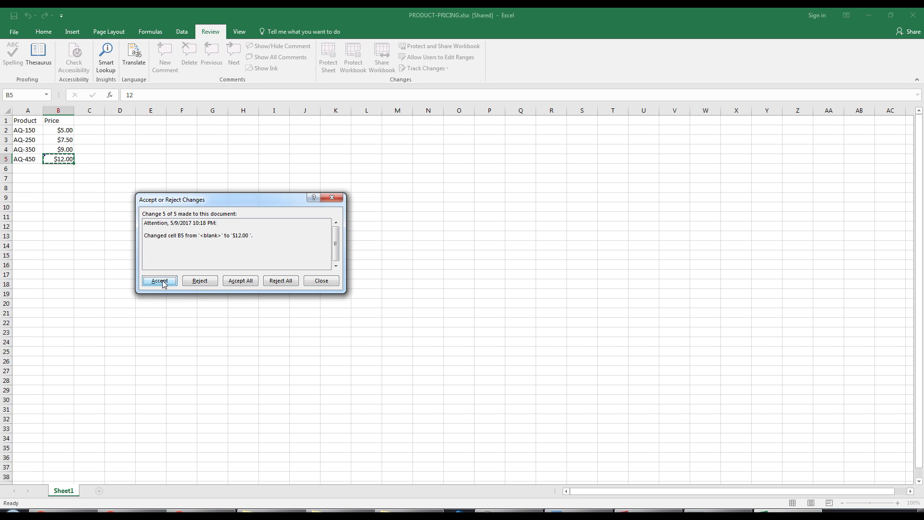
left_click(162, 282)
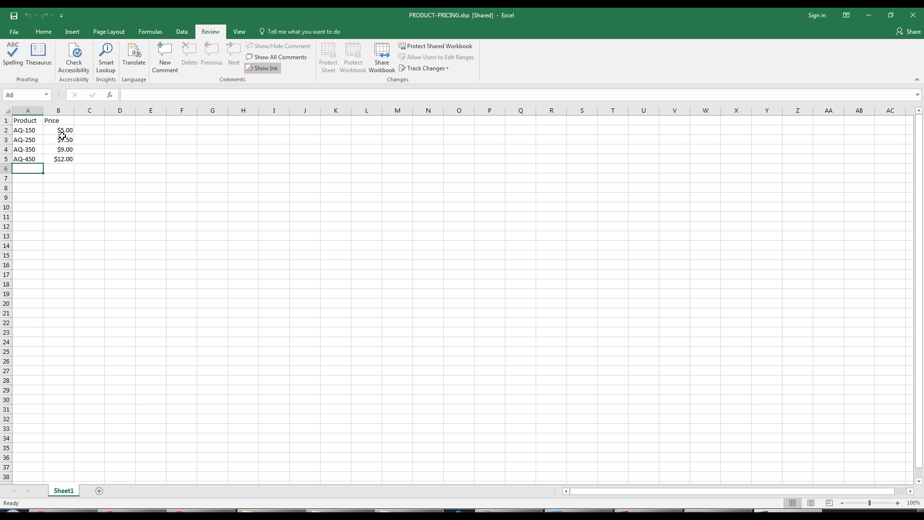
Save the shared workbook holding AQ-150 $5.00, AQ-250 $7.50, AQ-350 $9.00 and AQ-450 $12.00
left_click(14, 16)
left_click(43, 32)
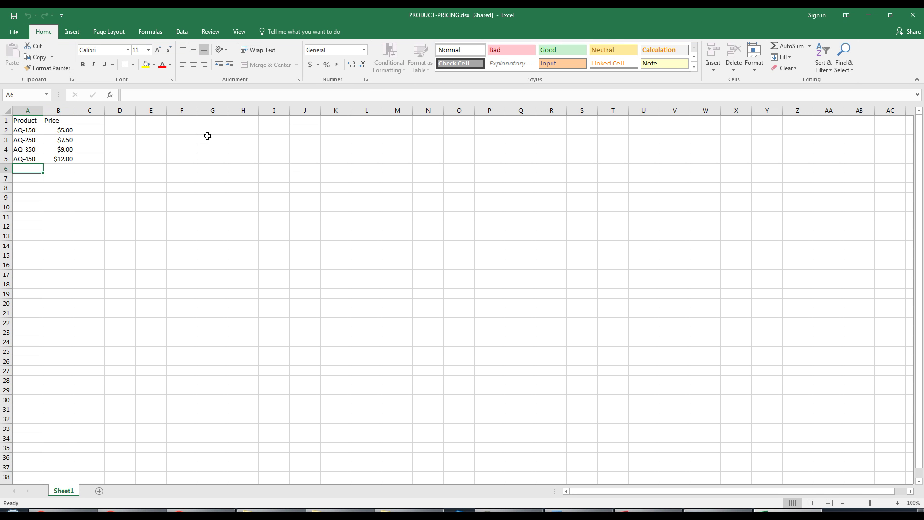
Open Share Workbook and inspect the two current users and the Advanced change-history settings
left_click(210, 32)
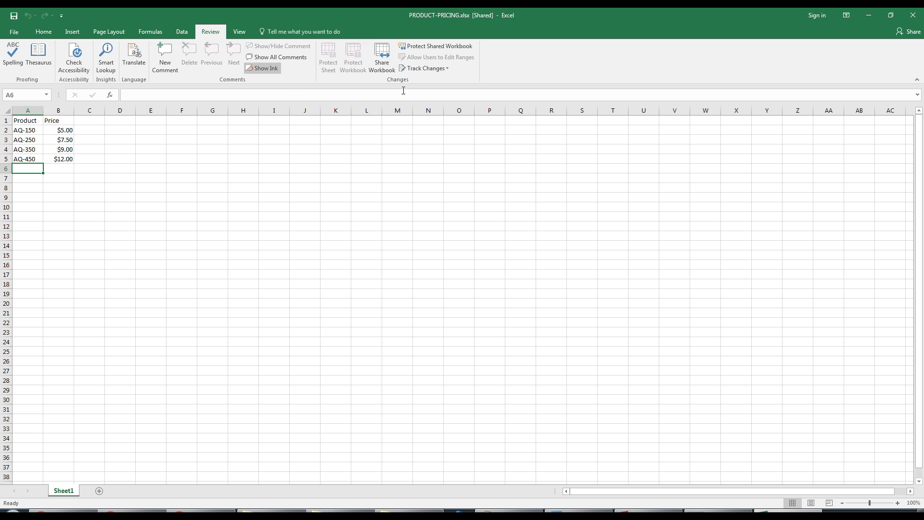
left_click(382, 57)
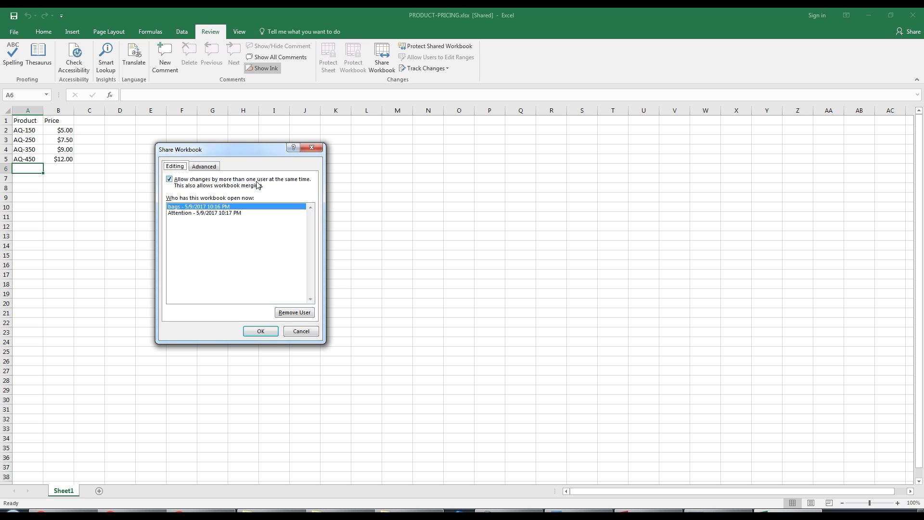
left_click(193, 214)
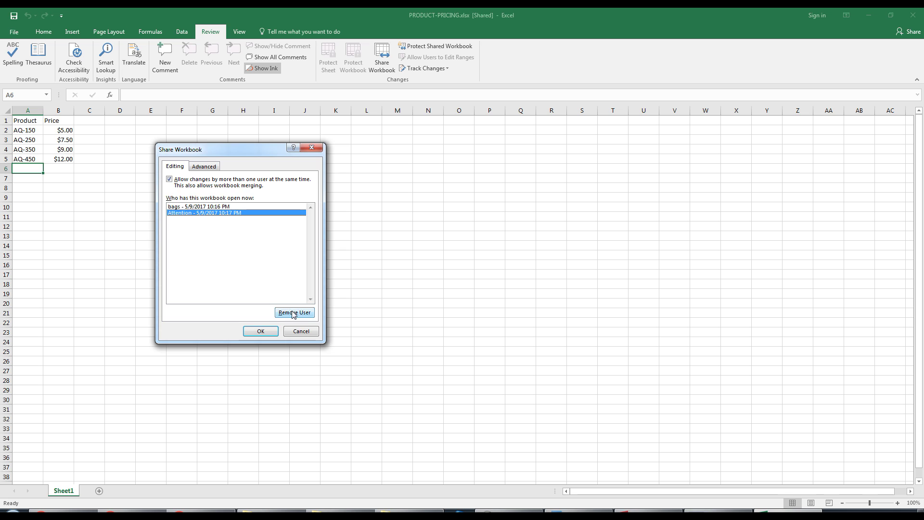
left_click(181, 207)
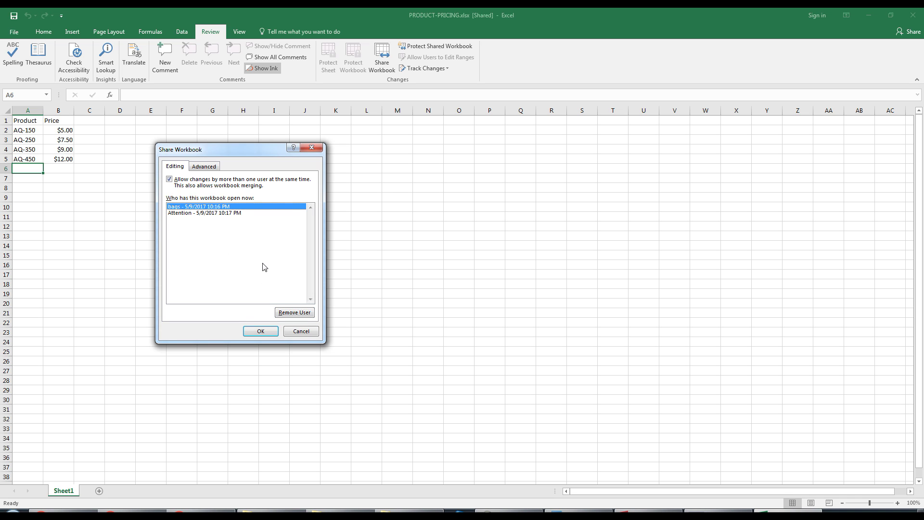
left_click(203, 166)
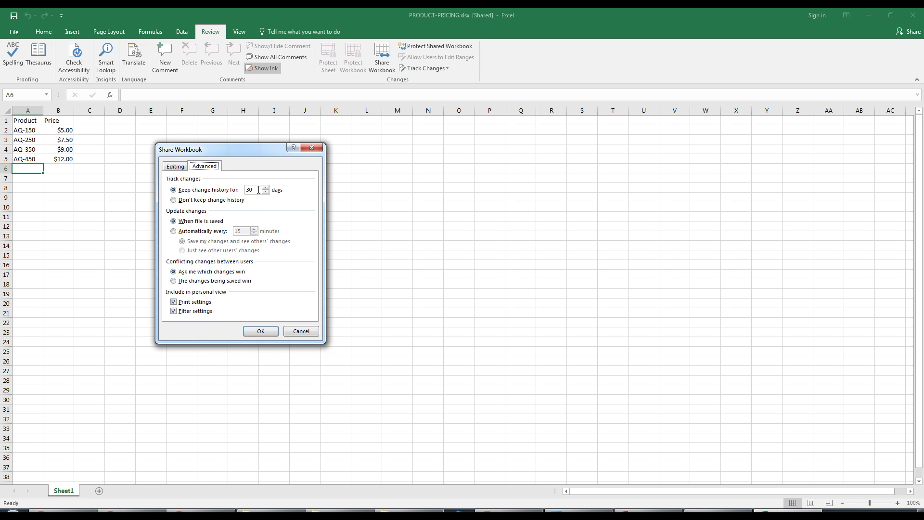
left_click(236, 191)
left_click(177, 167)
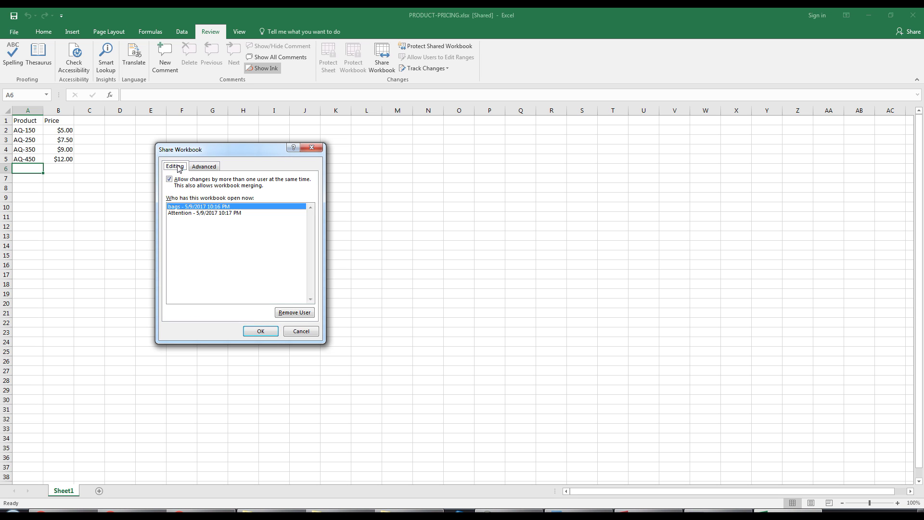
Close Share Workbook unchanged and view Highlight Changes without applying it, then reopen sharing settings
left_click(259, 331)
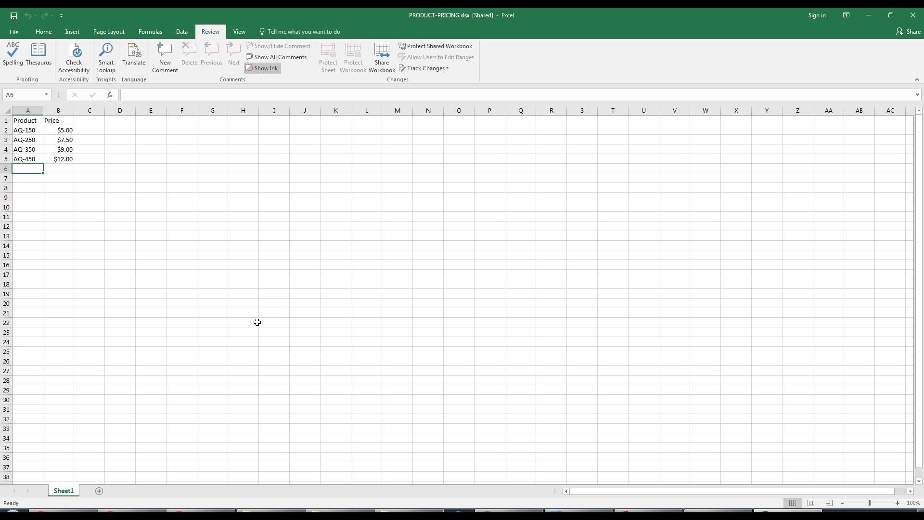
left_click(446, 69)
left_click(445, 80)
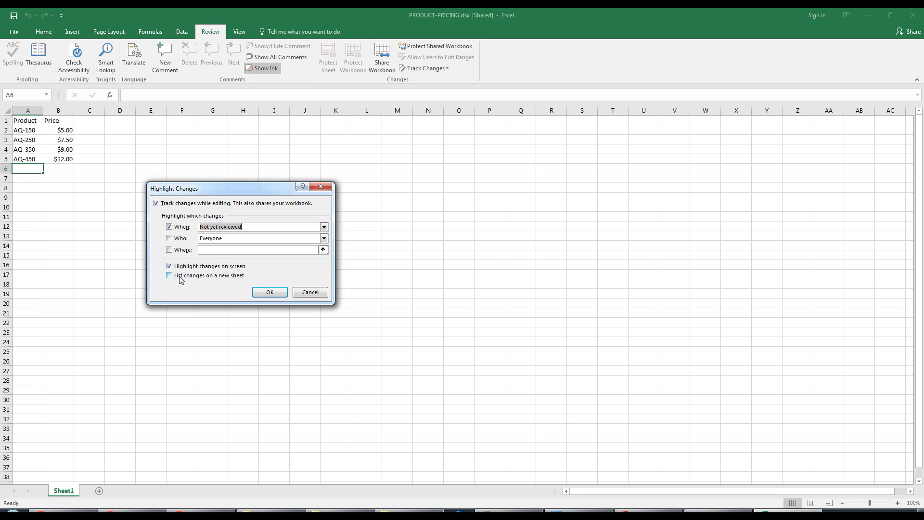
left_click(306, 293)
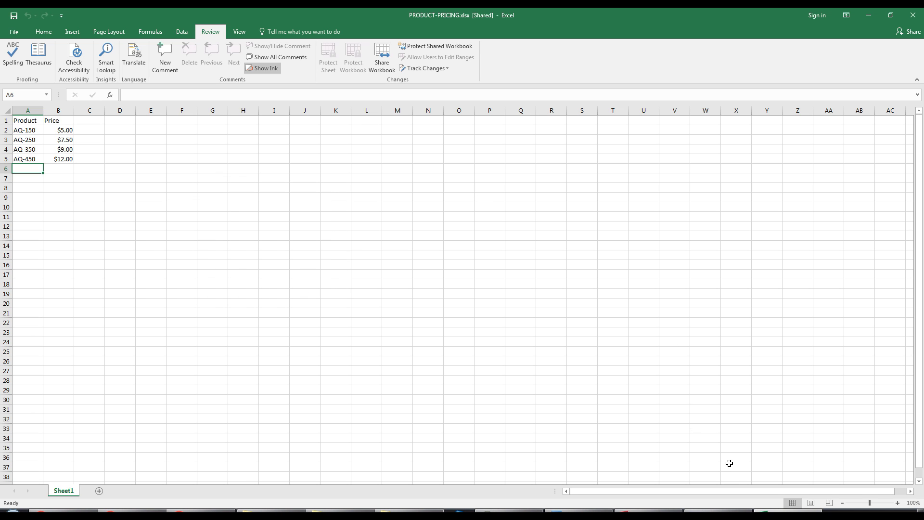
left_click(727, 511)
left_click(748, 499)
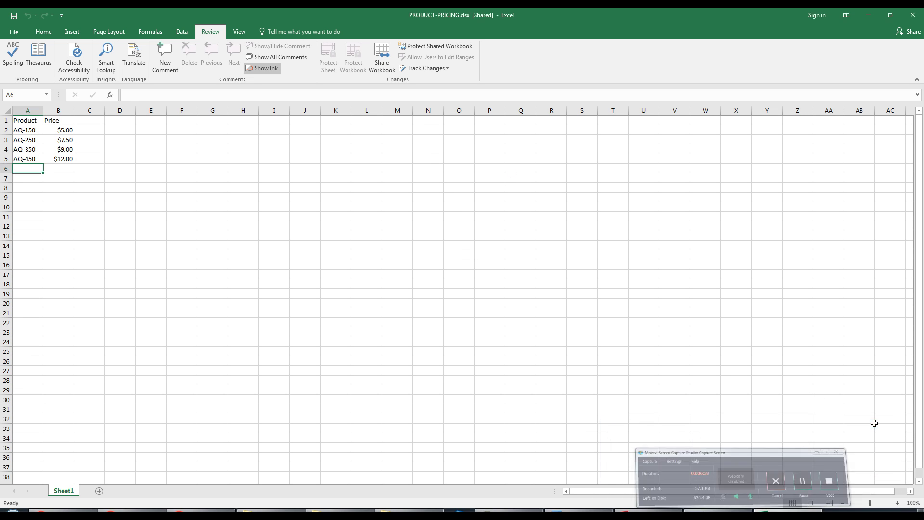
left_click(384, 67)
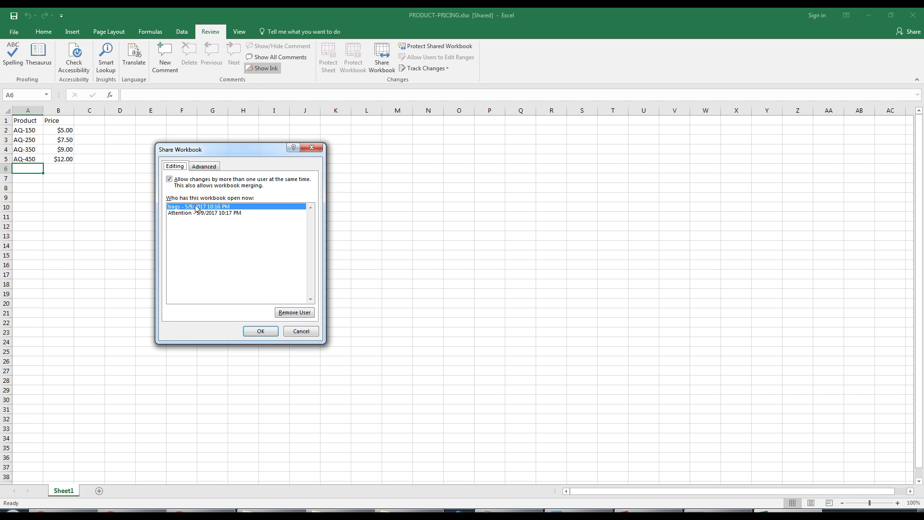
Remove the other user, then turn off 'Allow changes by more than one user' and confirm
left_click(292, 312)
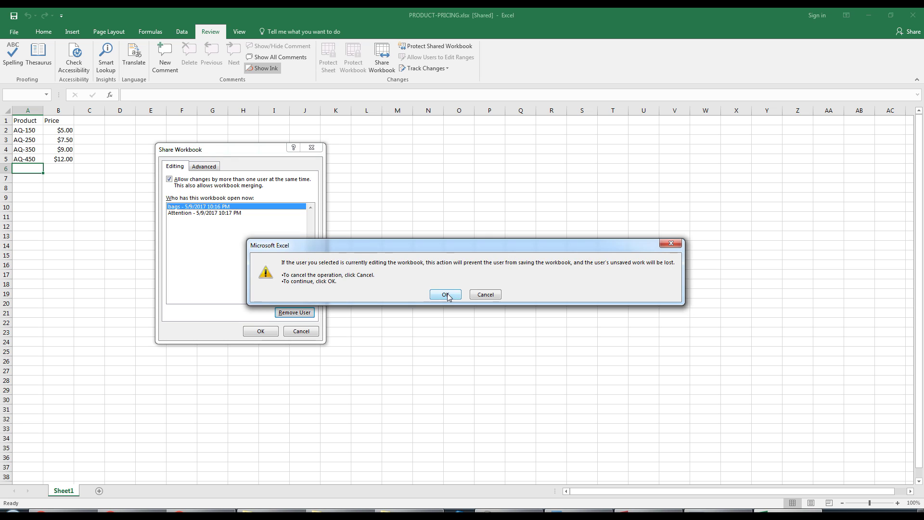
left_click(444, 294)
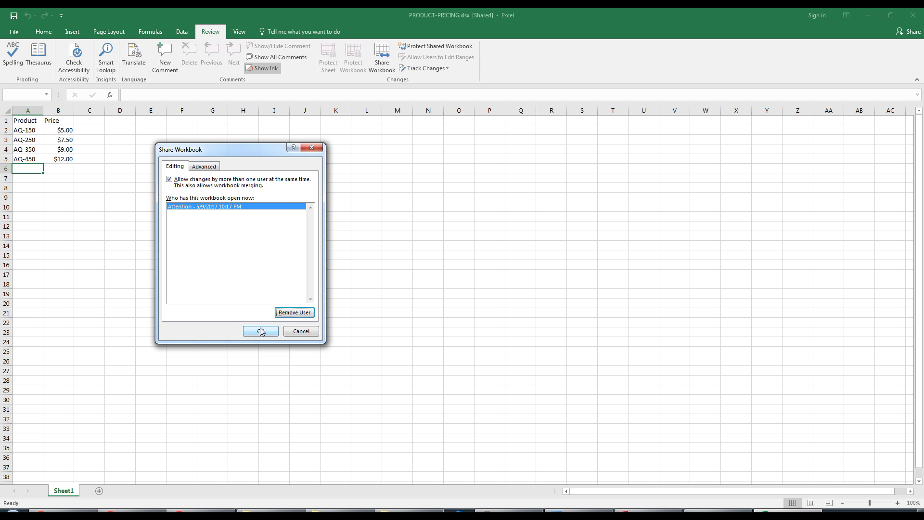
left_click(170, 180)
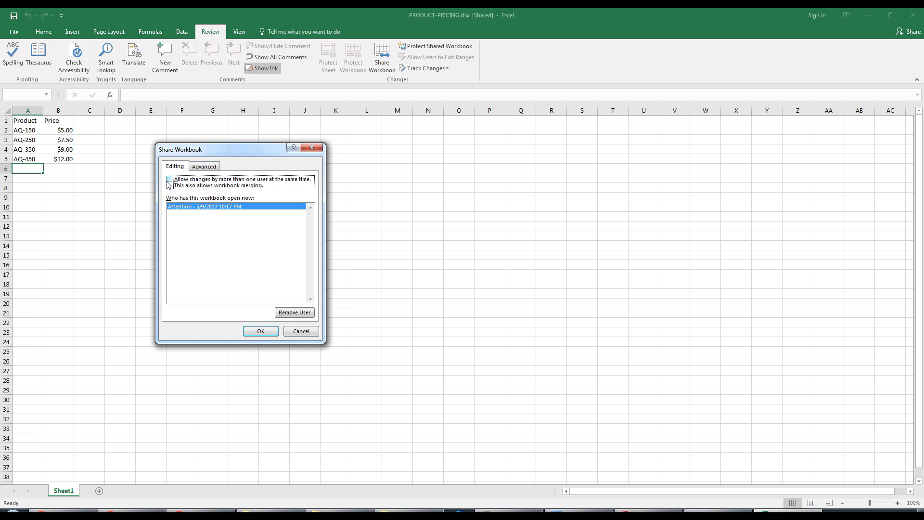
left_click(255, 333)
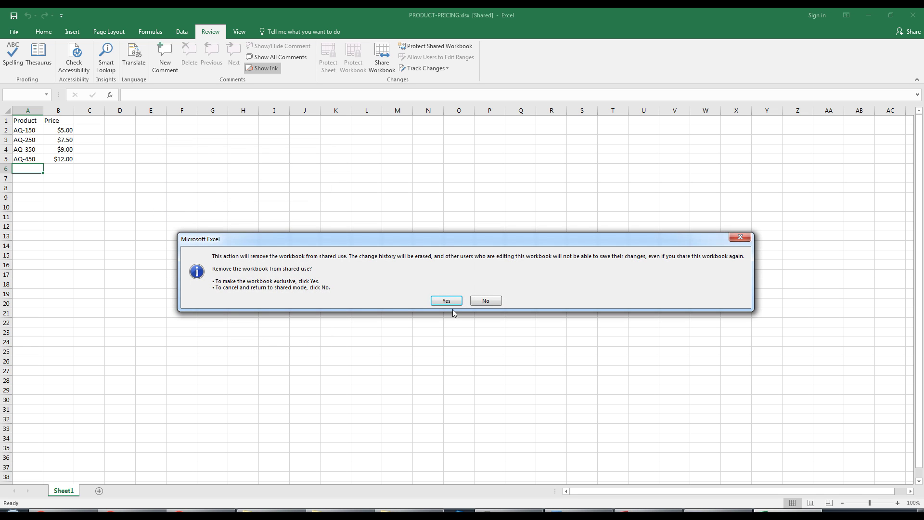
left_click(446, 302)
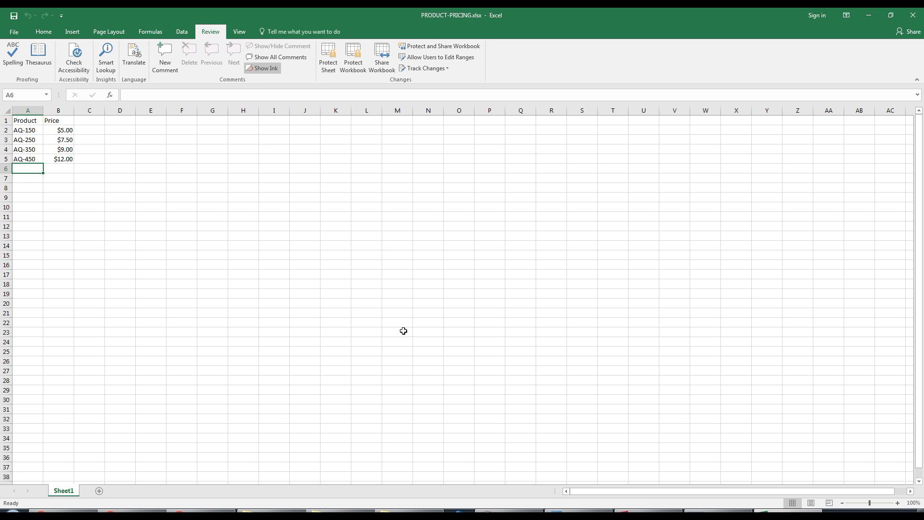
Bring the AJB TEST folder forward, then switch back to PRODUCT-PRICING.xlsx in Excel
mouse_move(409, 511)
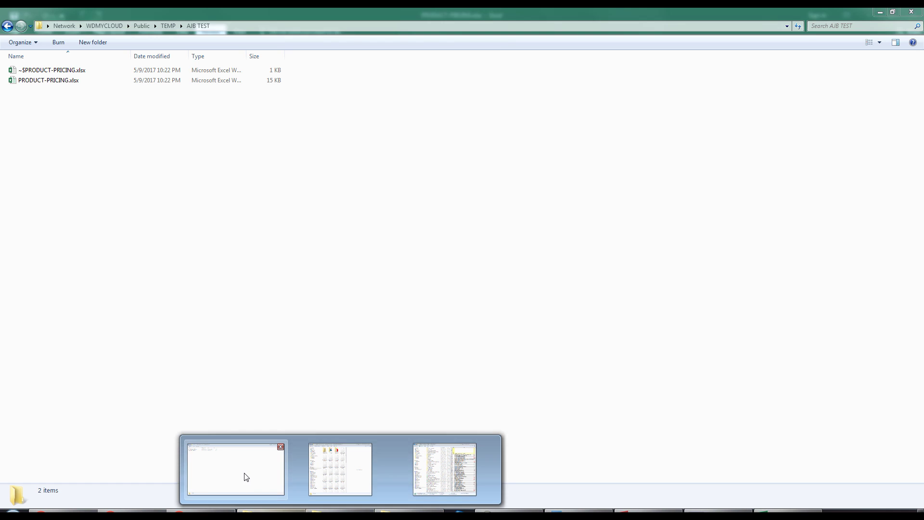
left_click(245, 477)
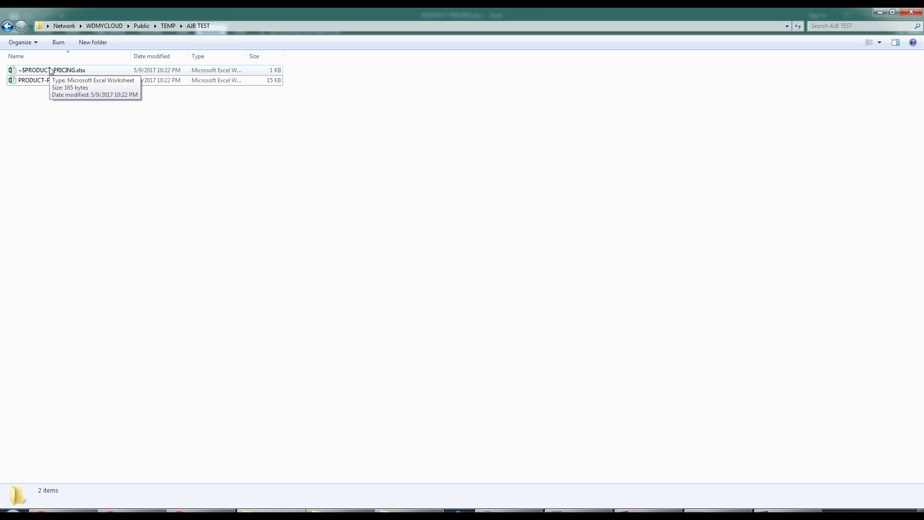
left_click(786, 514)
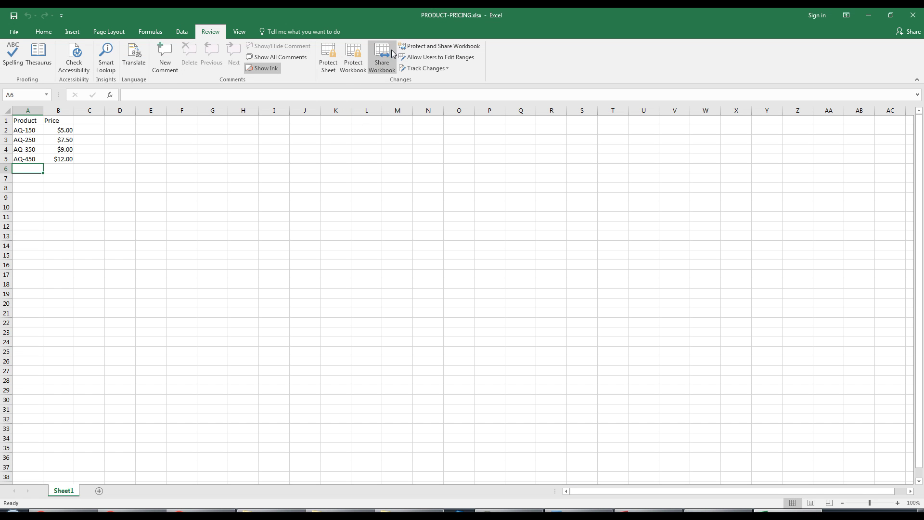
Enable 'Allow changes by more than one user' and save PRODUCT-PRICING.xlsx as shared, returning to the AJB TEST folder
left_click(382, 65)
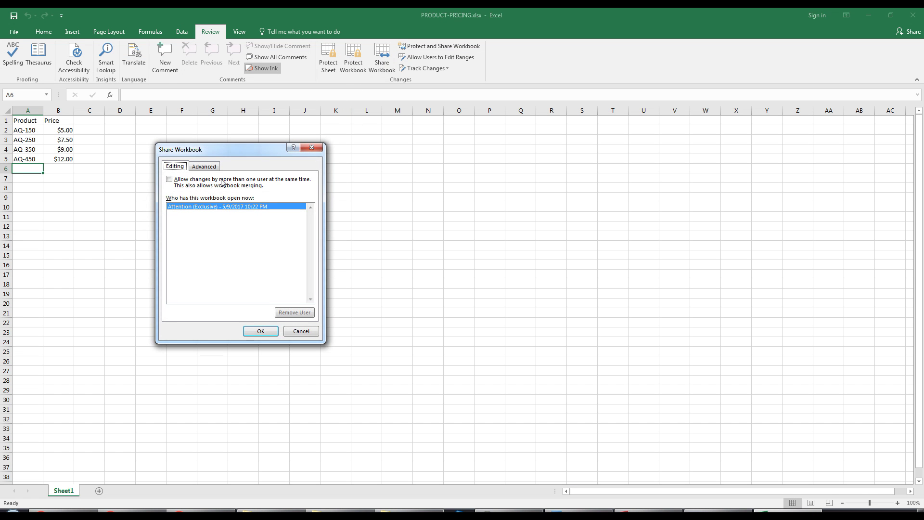
left_click(173, 182)
left_click(258, 331)
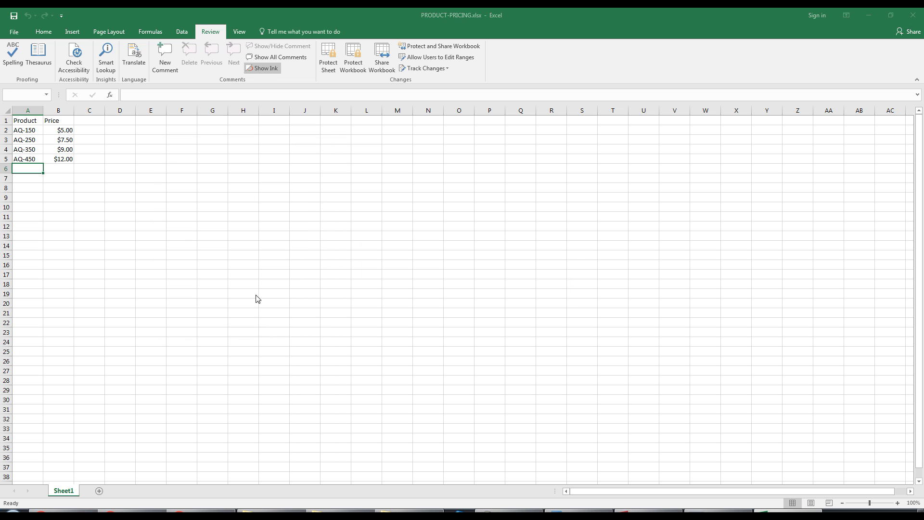
left_click(442, 289)
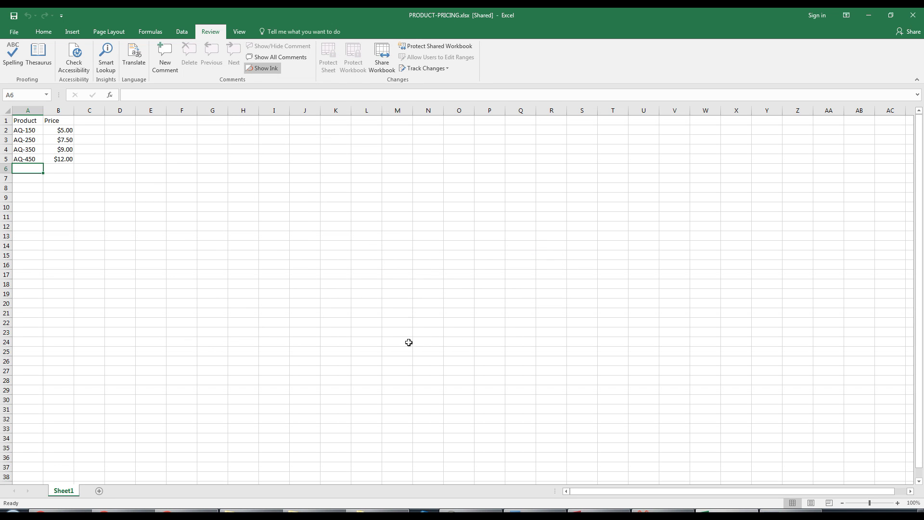
mouse_move(374, 510)
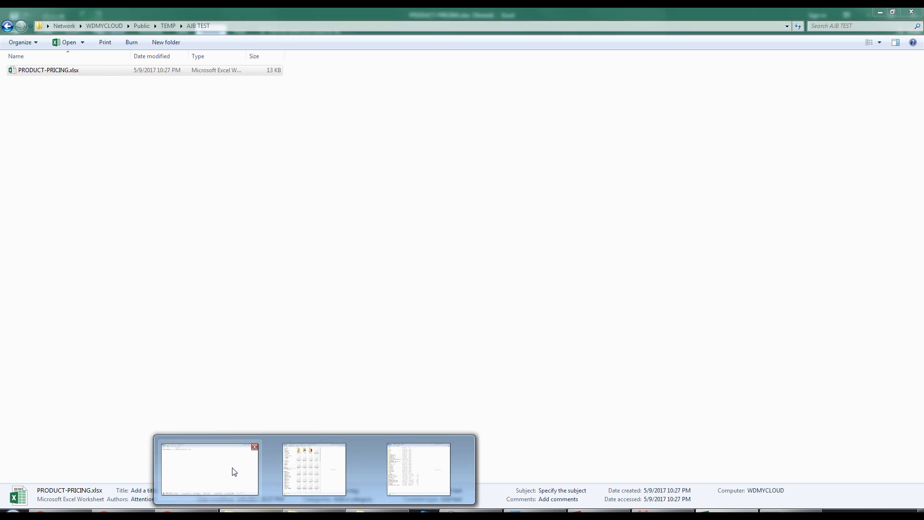
left_click(233, 472)
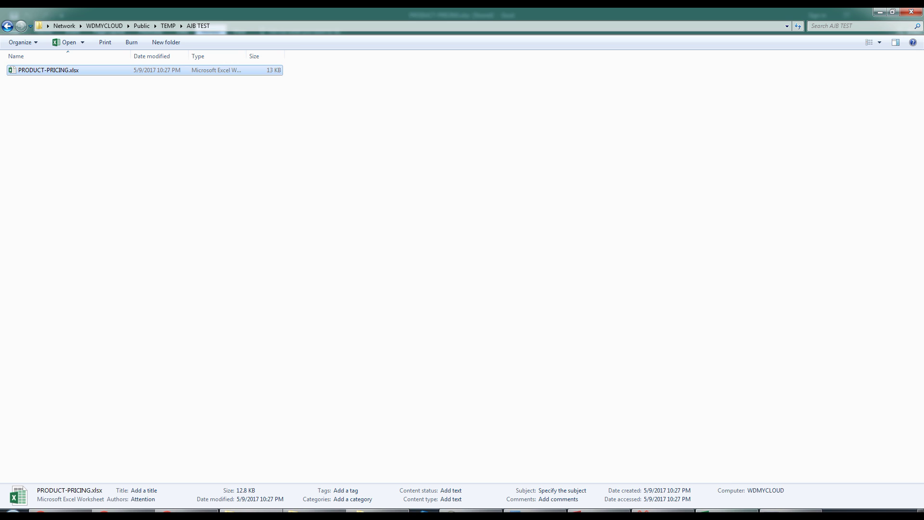
left_click(728, 514)
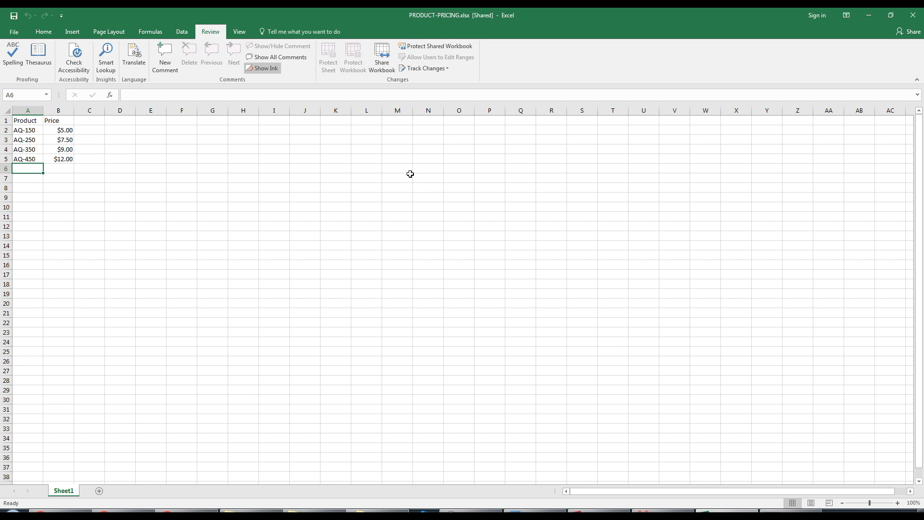
left_click(378, 63)
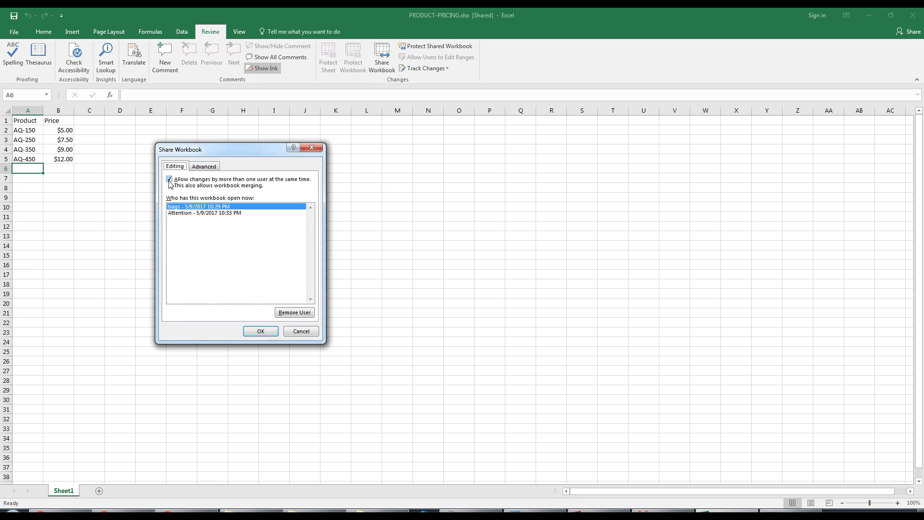
left_click(170, 180)
left_click(170, 180)
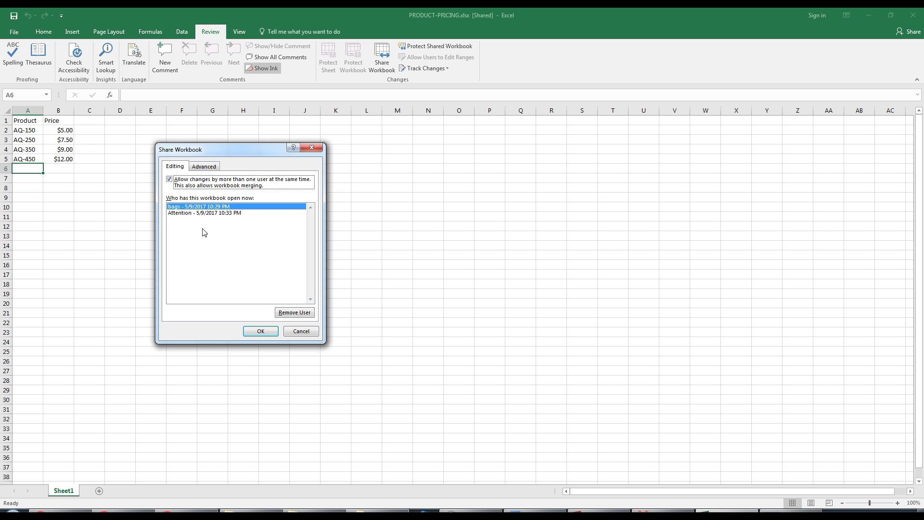
left_click(311, 333)
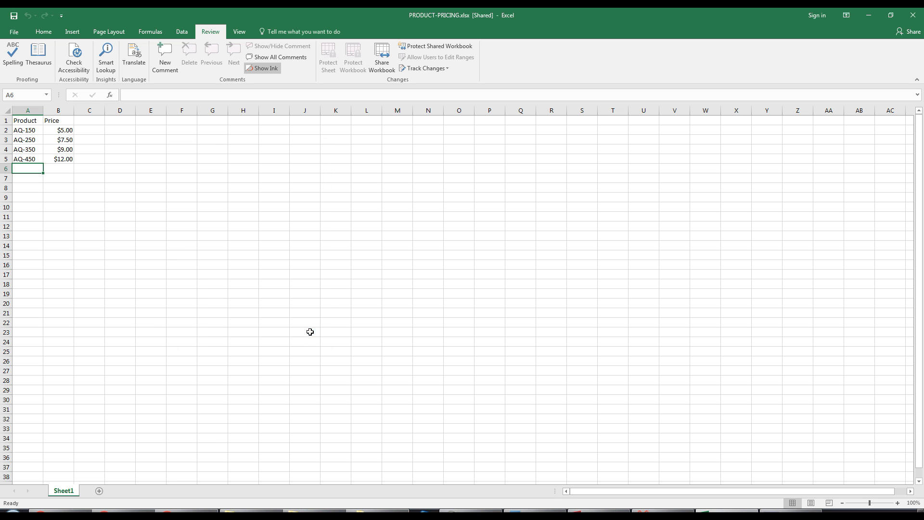
left_click(16, 31)
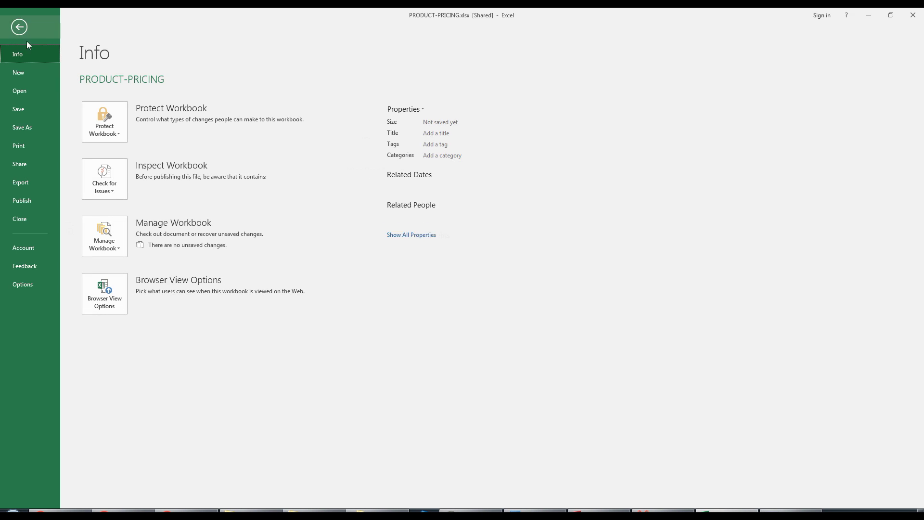
Edit the Office user name in General options to the new name and apply it, then view current sharing users
left_click(22, 285)
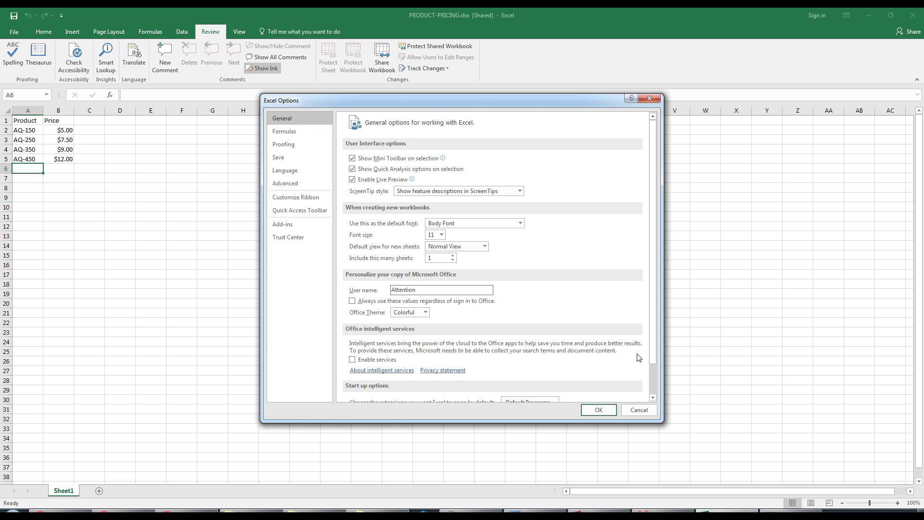
key("BackSpace")
key("BackSpace")
type("lan")
left_click(599, 410)
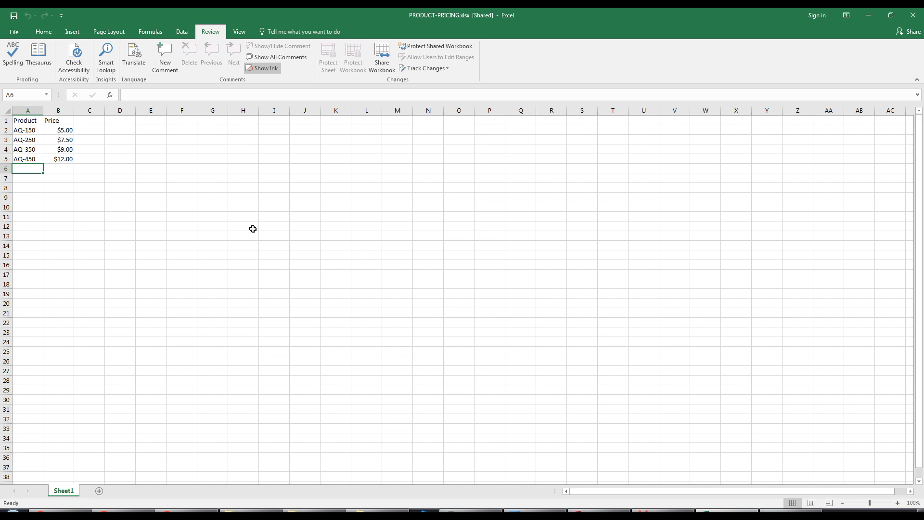
left_click(381, 64)
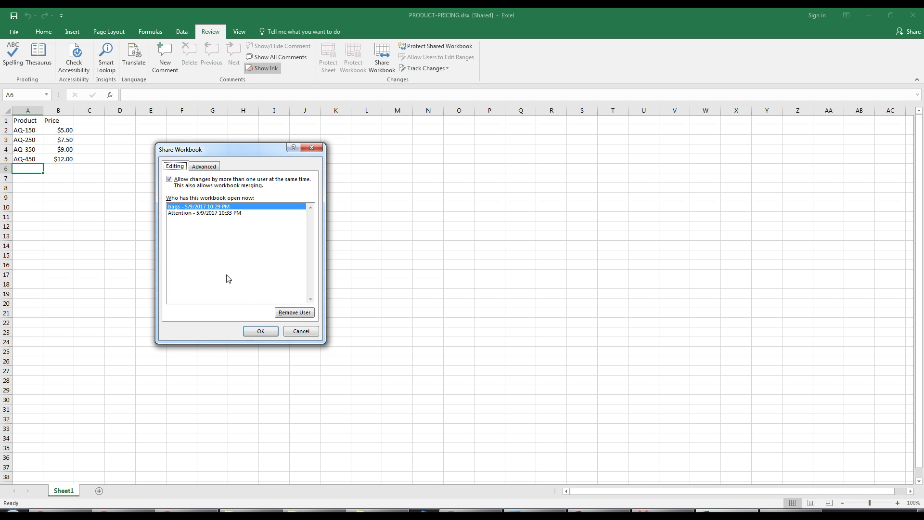
Cancel the Share Workbook dialog without making changes
left_click(297, 331)
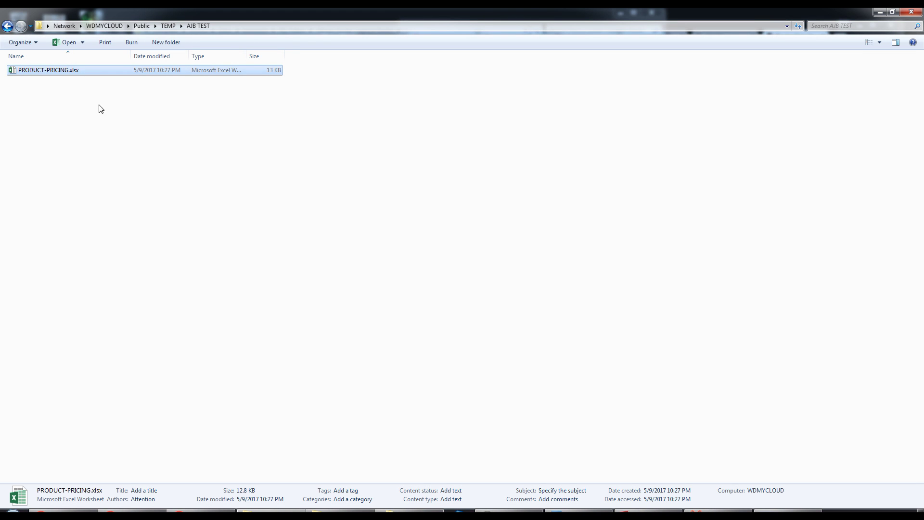
Open PRODUCT-PRICING.xlsx again from the AJB TEST folder in Excel
double_click(56, 71)
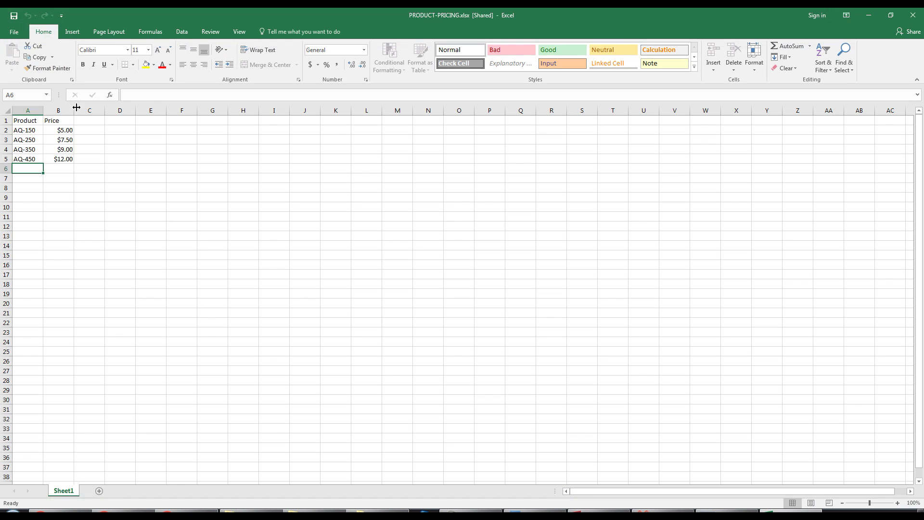
Check 'Who has this workbook open now' in Share Workbook for the renamed user, then cancel
left_click(210, 32)
left_click(389, 68)
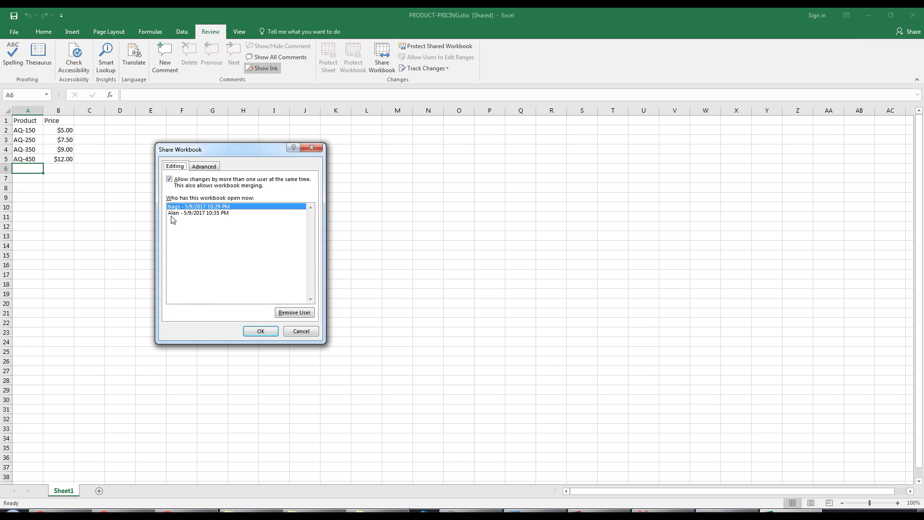
left_click(300, 334)
left_click(300, 335)
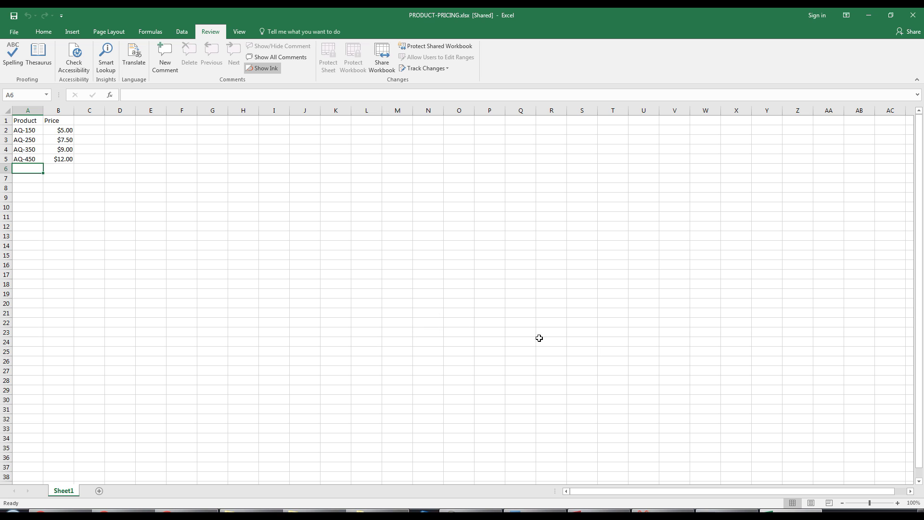
left_click(727, 511)
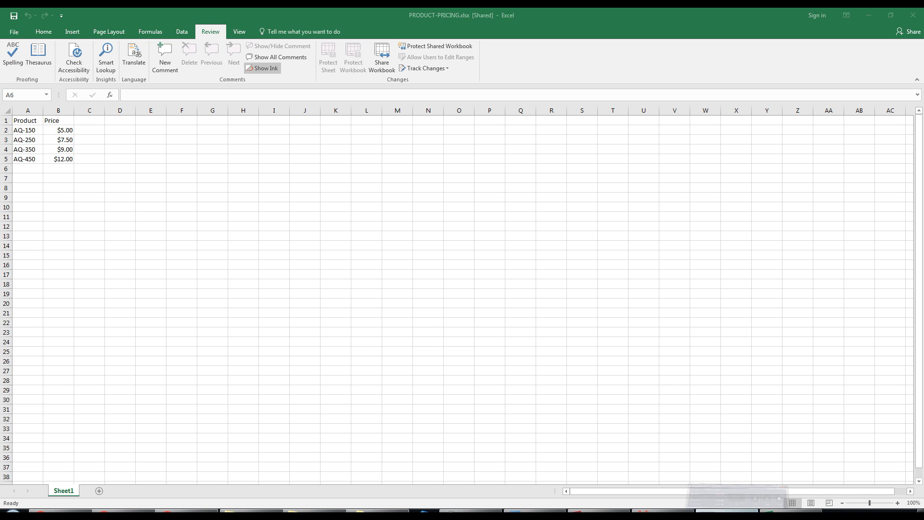